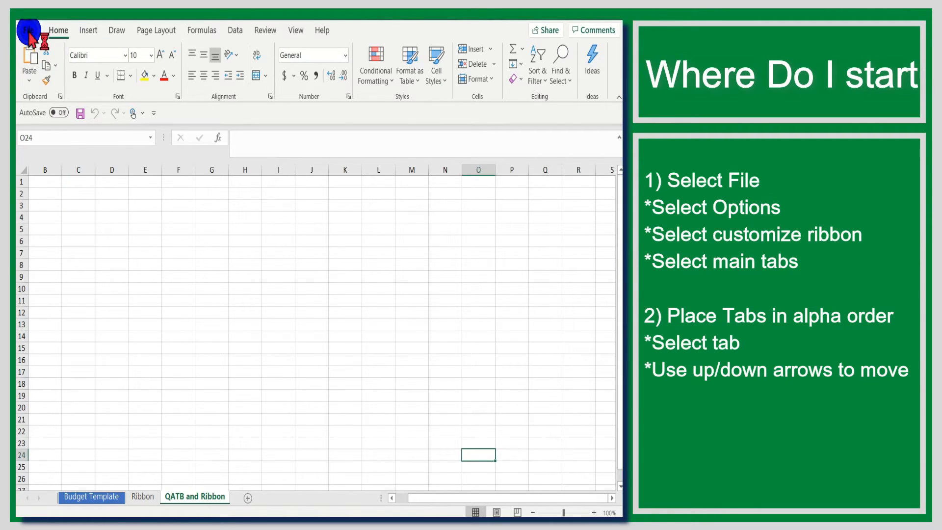
Open the ribbon customization settings in the program options
left_click(28, 31)
left_click(29, 36)
left_click(30, 36)
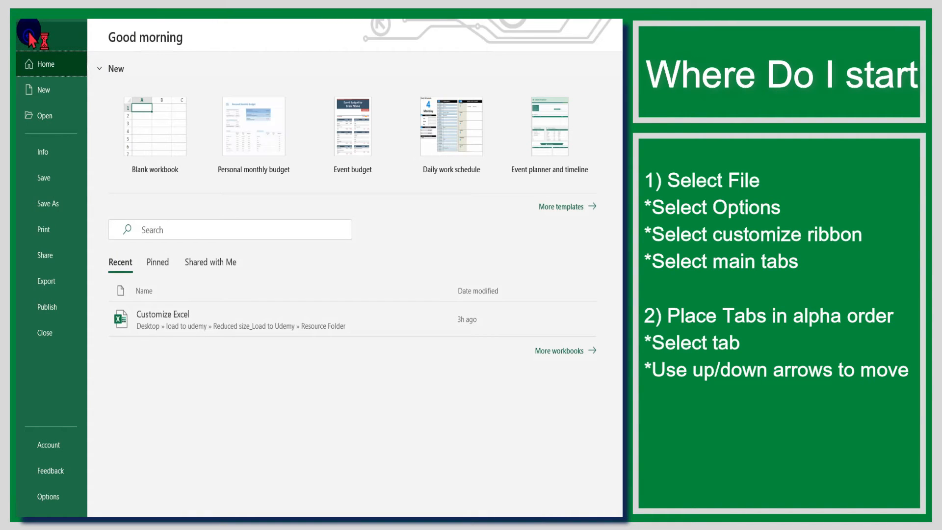
left_click(65, 502)
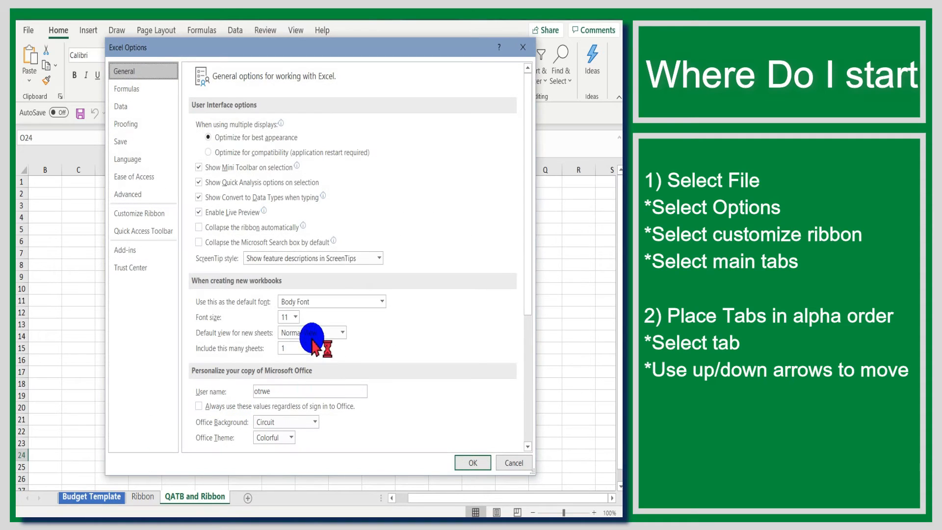
left_click(141, 217)
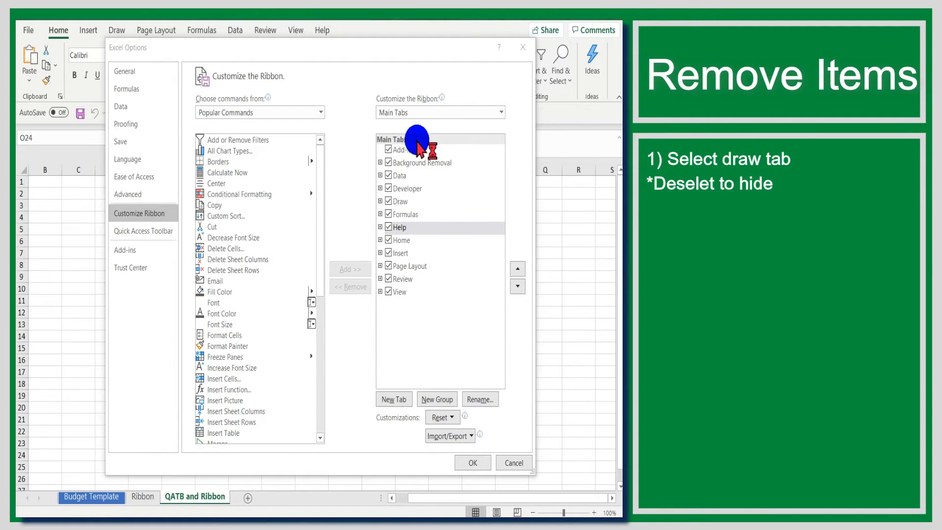
Hide the Draw tab and remove the Ideas group from the Home tab in the ribbon customization
left_click(390, 202)
left_click(389, 201)
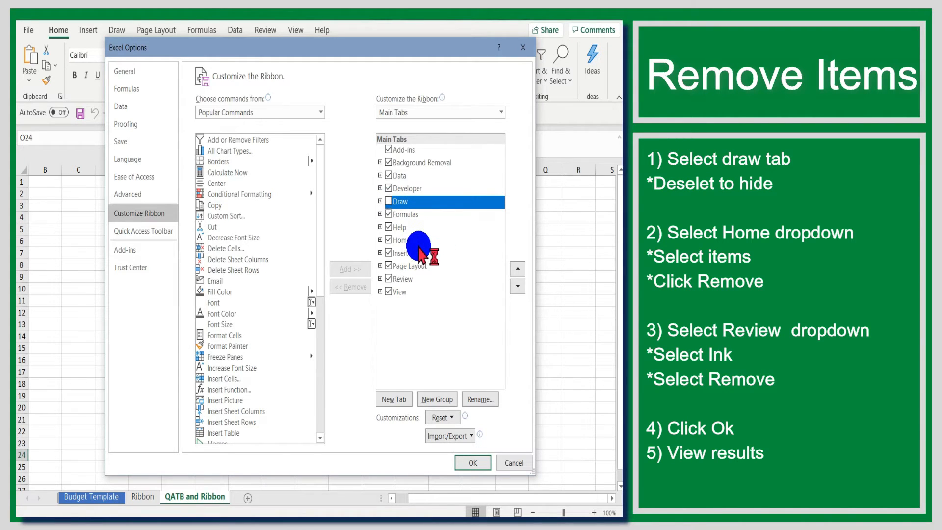
left_click(380, 240)
left_click(415, 328)
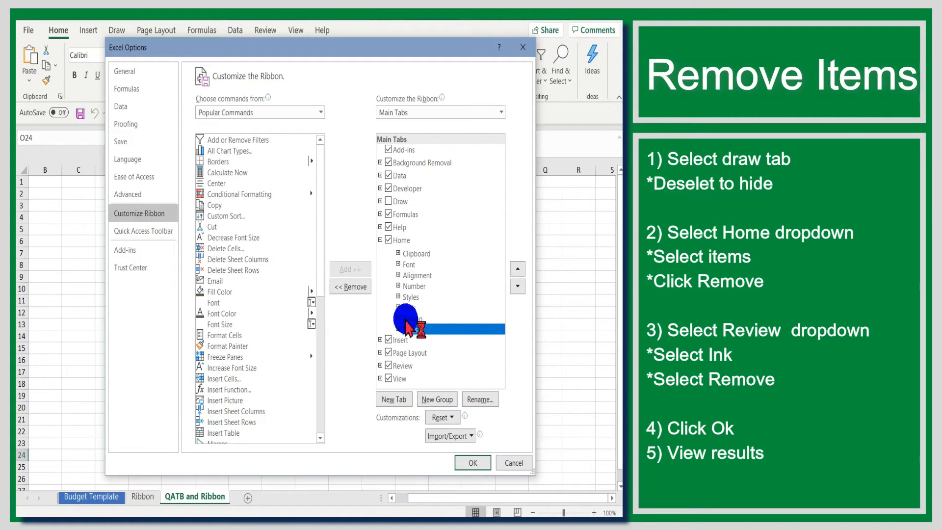
left_click(354, 287)
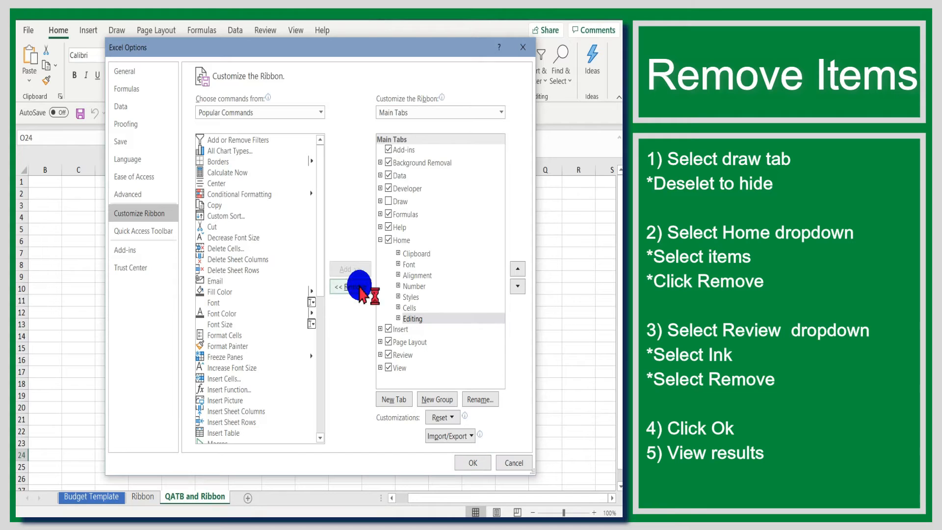
left_click(380, 240)
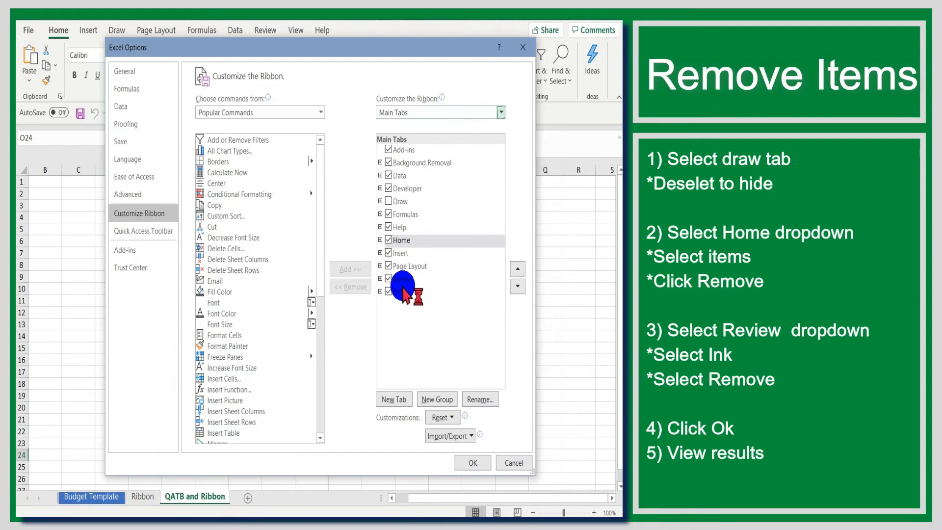
Remove the Ink group from the Review tab, then apply the ribbon changes and check the Review tab
left_click(380, 279)
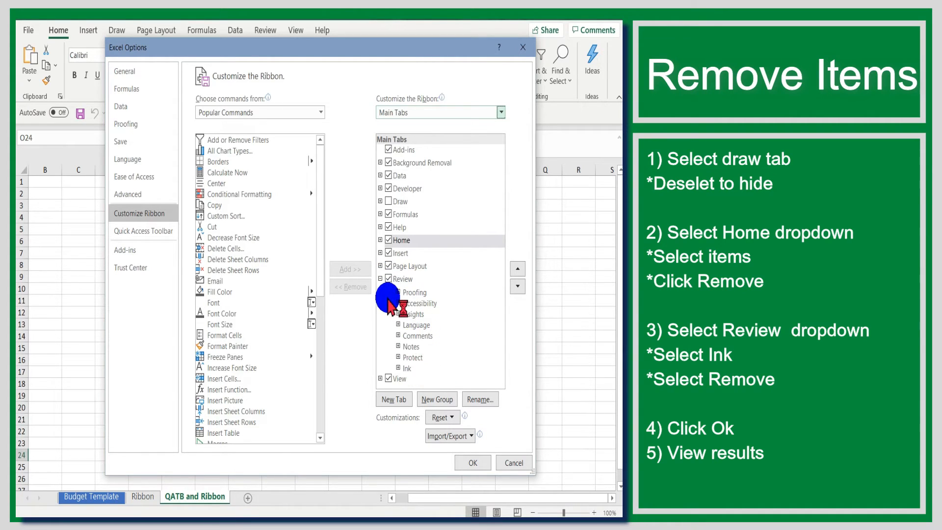
left_click(408, 368)
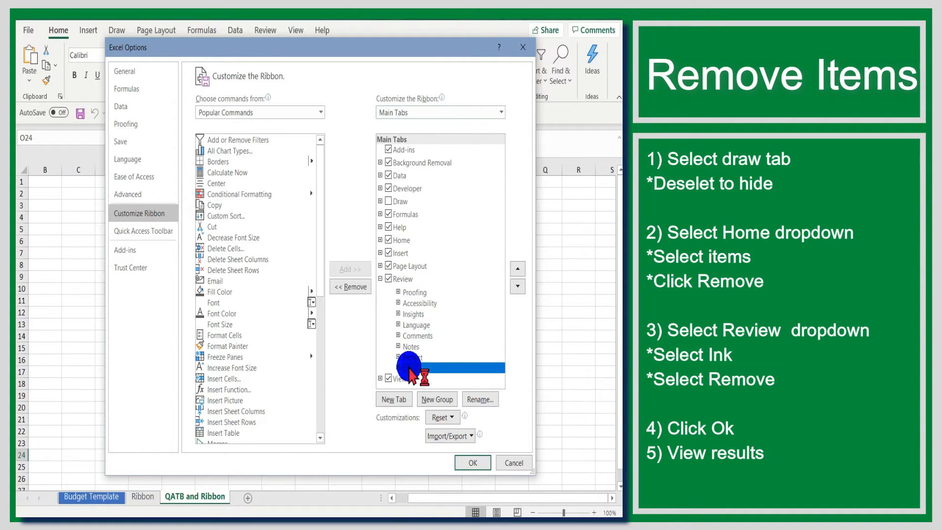
left_click(365, 287)
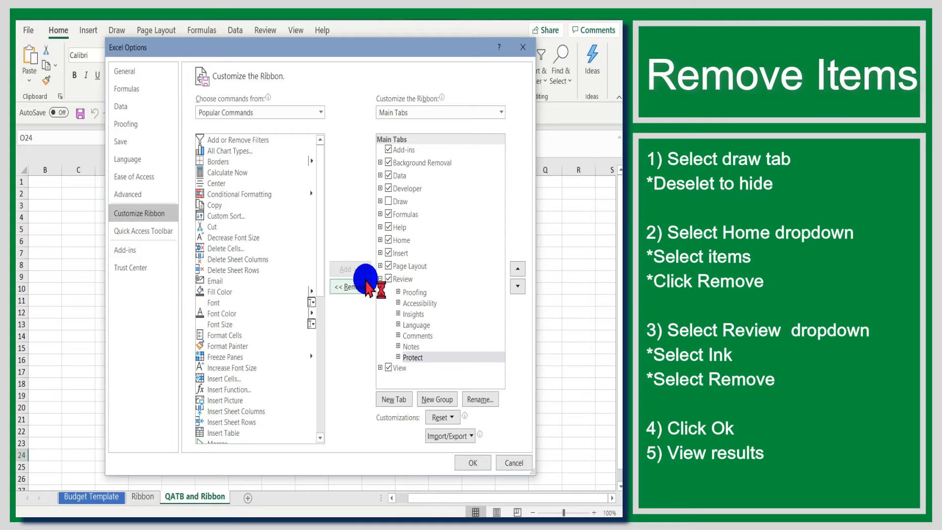
left_click(464, 462)
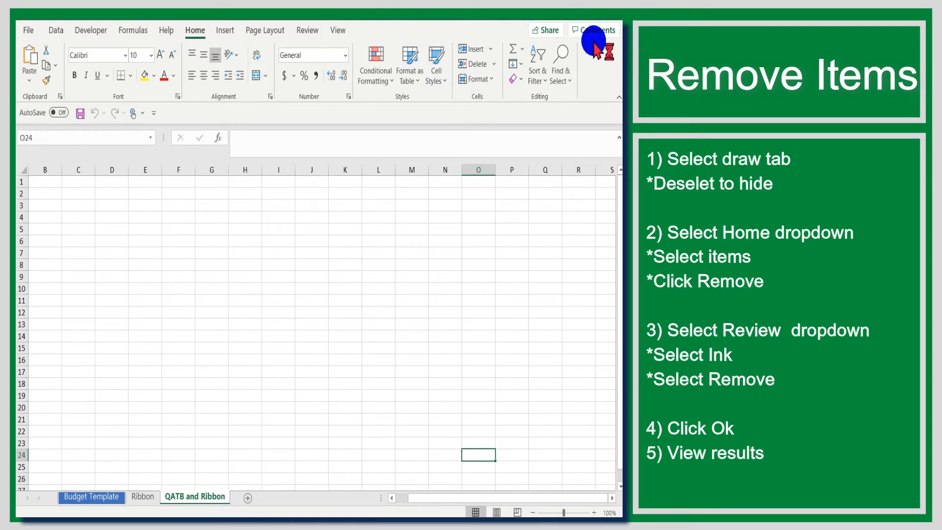
left_click(314, 31)
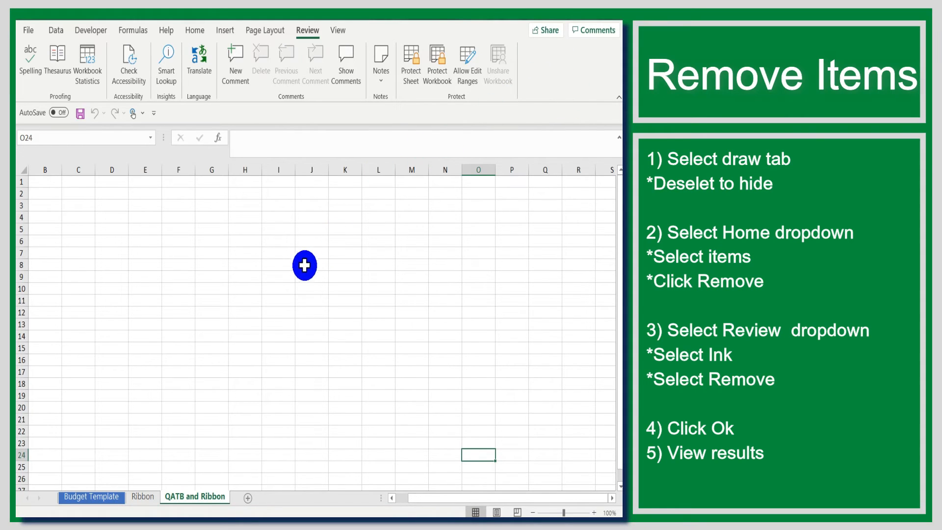
left_click(234, 233)
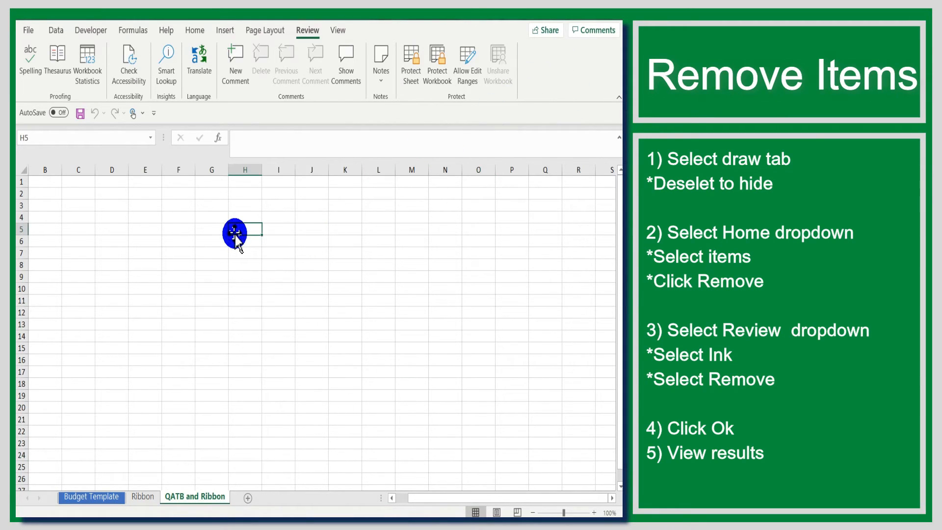
Reopen the ribbon customization settings and add a new custom tab after Review named Udemy
left_click(34, 31)
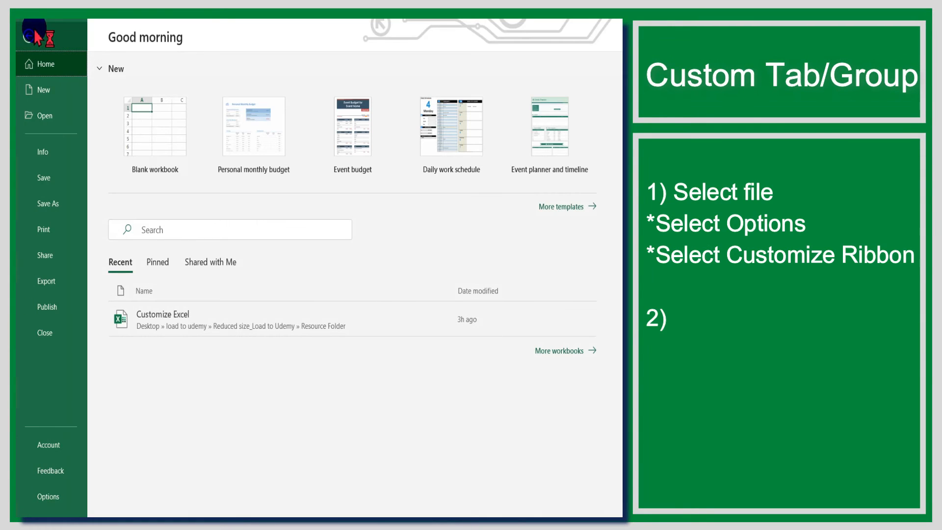
left_click(39, 496)
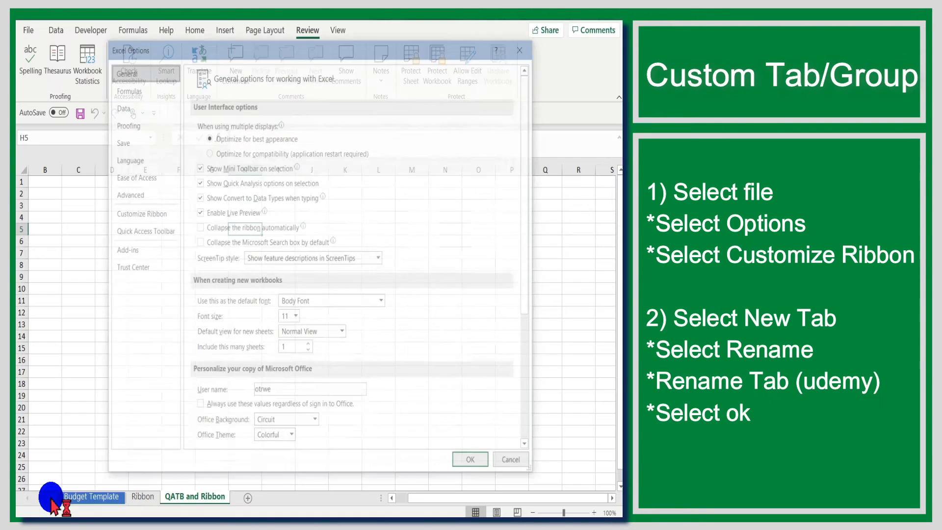
left_click(156, 215)
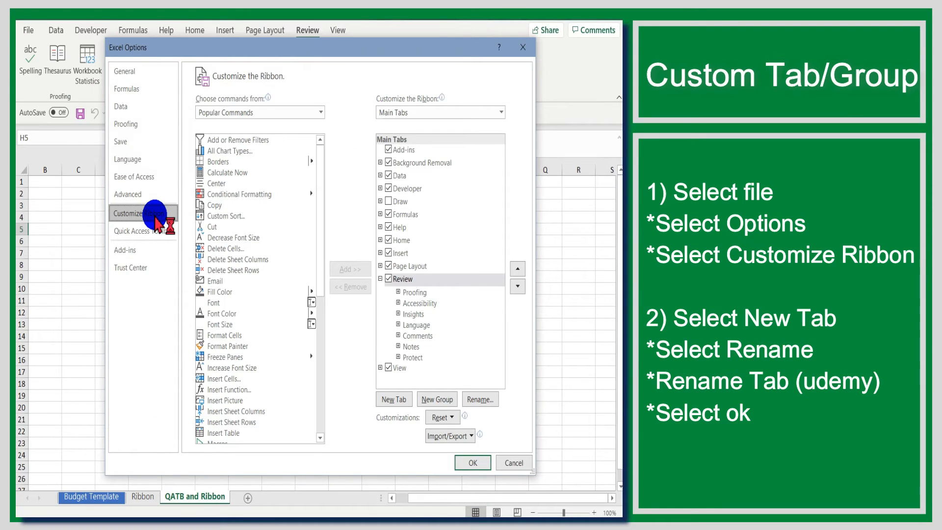
left_click(390, 401)
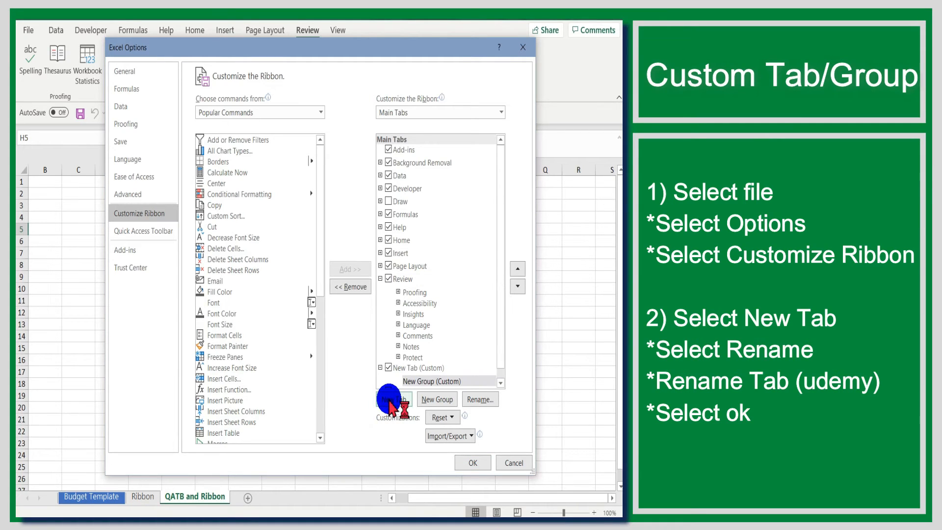
left_click(416, 368)
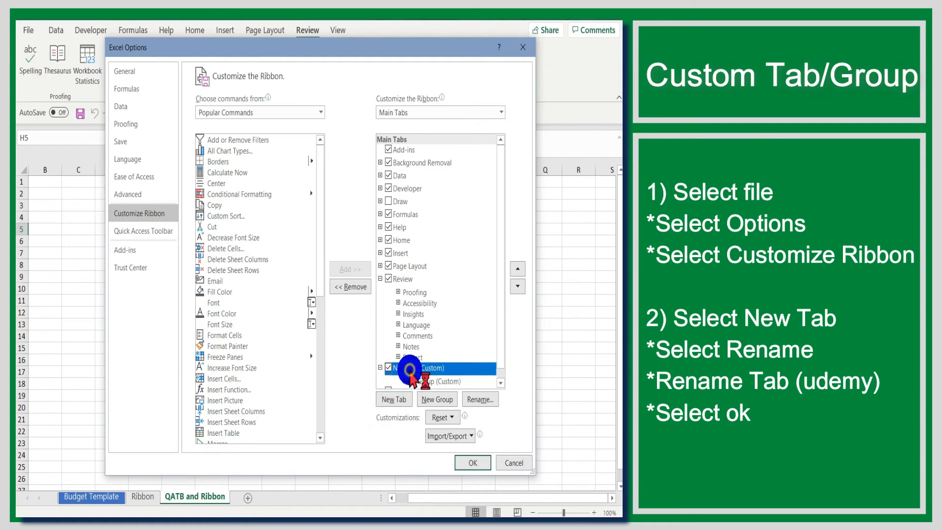
left_click(479, 400)
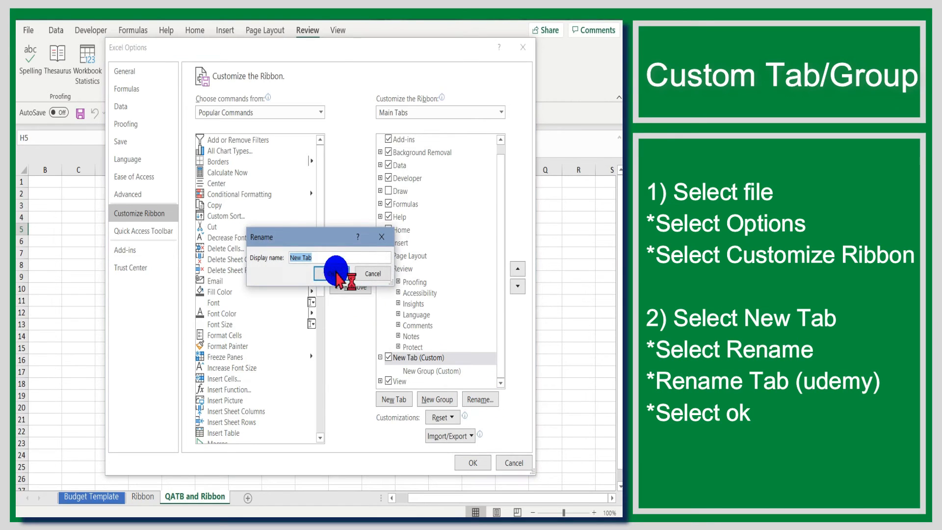
type("Udemy")
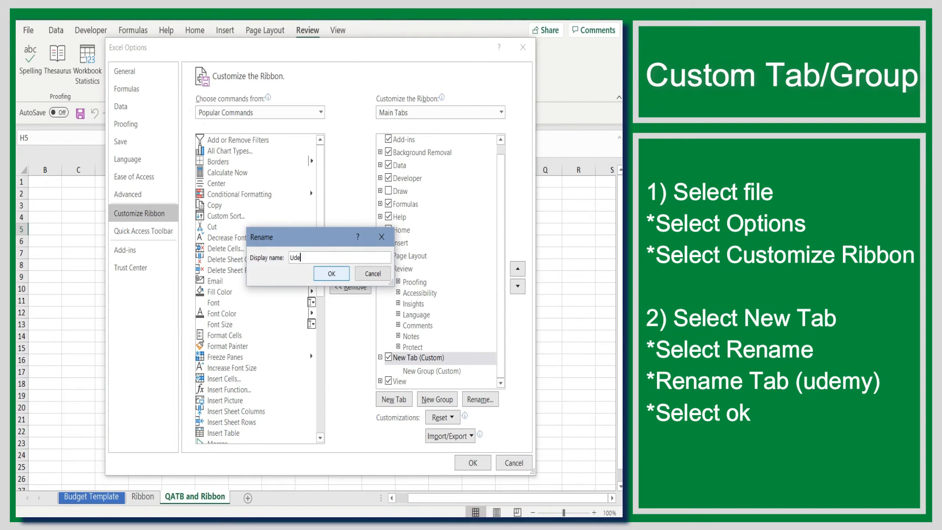
left_click(330, 277)
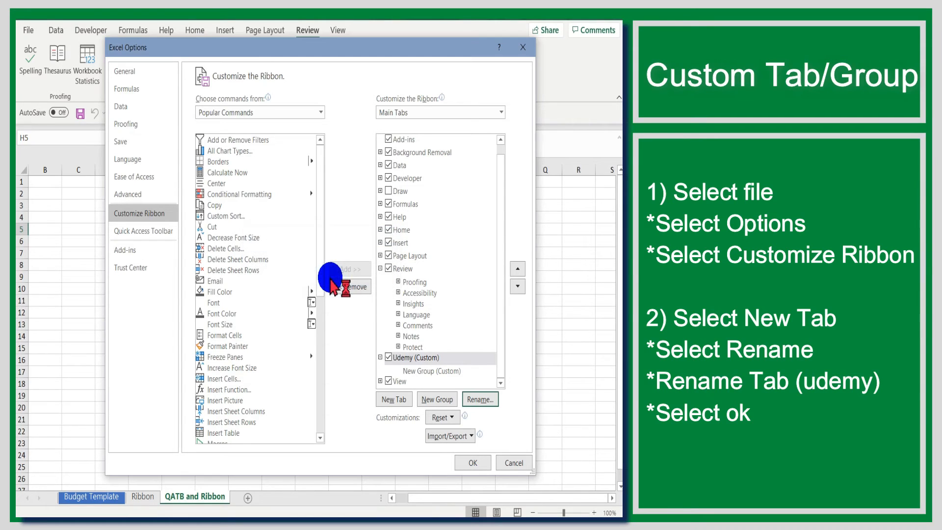
Rename the new custom group inside the Udemy tab to Udemy Group
left_click(414, 371)
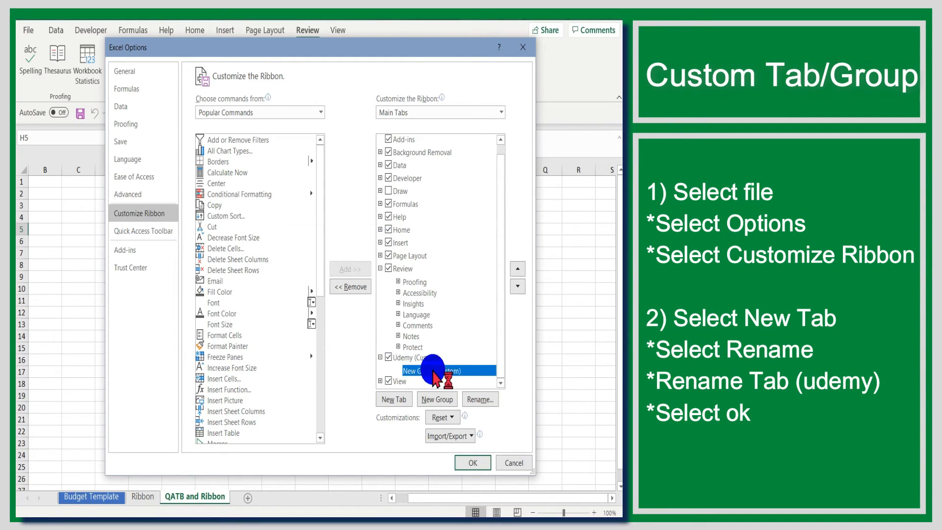
left_click(480, 399)
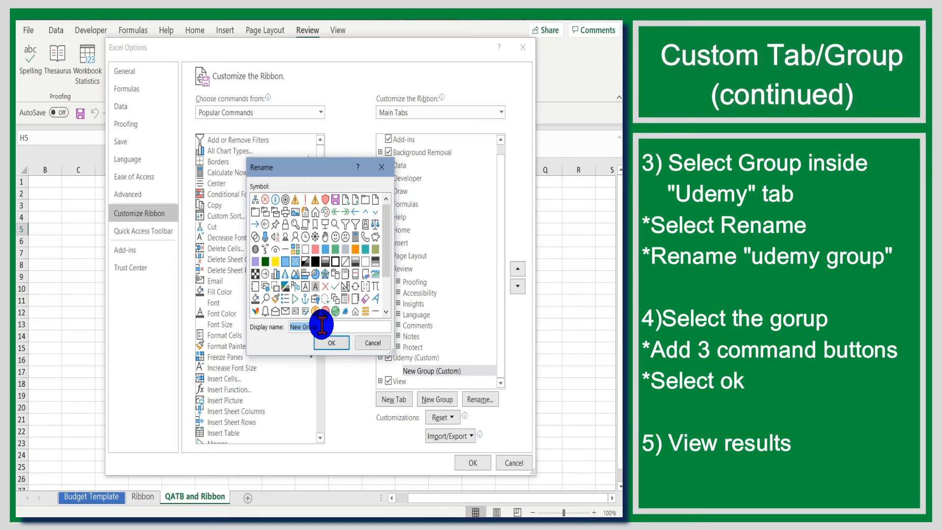
type("U")
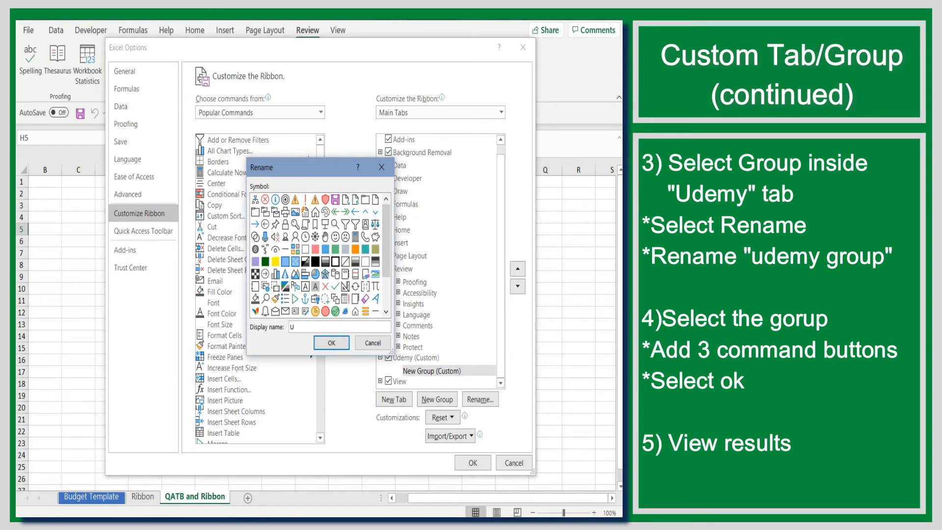
type("demy Group")
left_click(332, 342)
Add the Fill Color, Font Color and Delete Sheet Rows commands to Udemy Group, apply the changes and display the Udemy tab
left_click(232, 292)
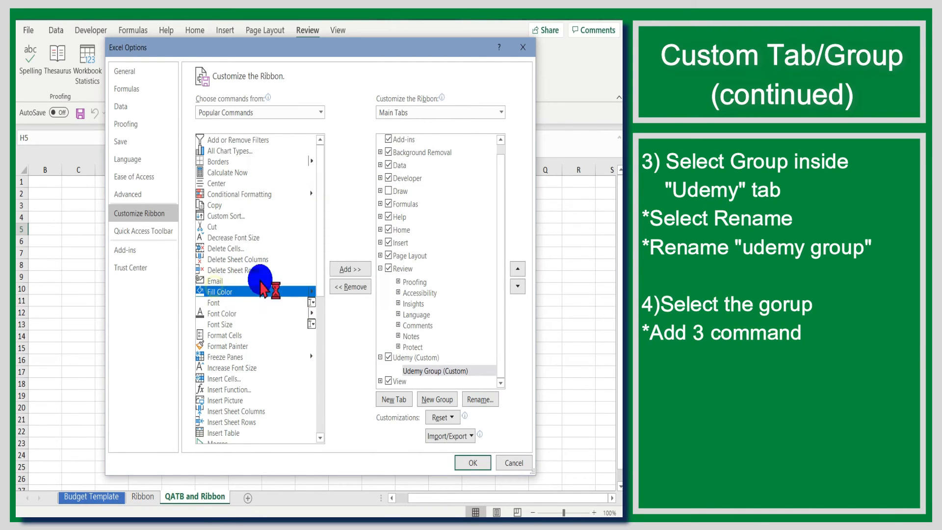
left_click(417, 371)
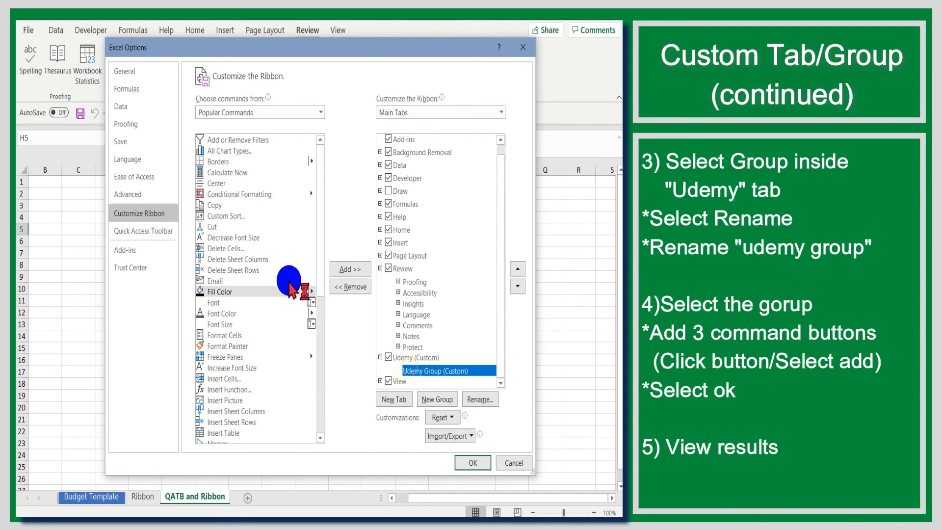
left_click(272, 291)
left_click(349, 269)
left_click(231, 313)
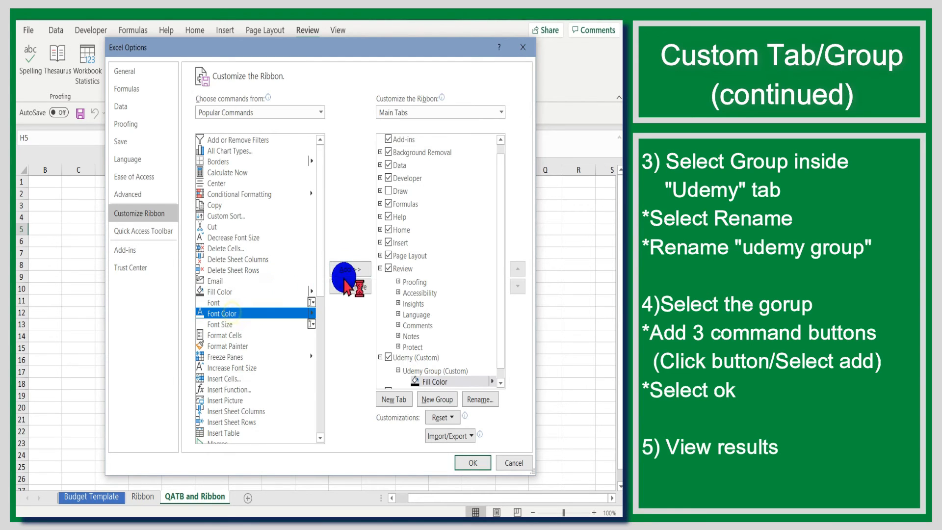
left_click(341, 269)
left_click(245, 270)
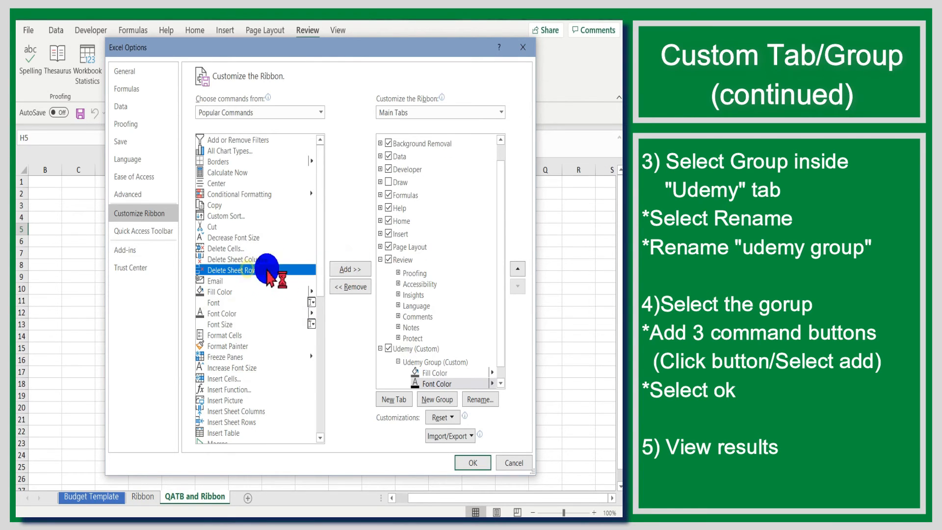
left_click(341, 268)
left_click(472, 462)
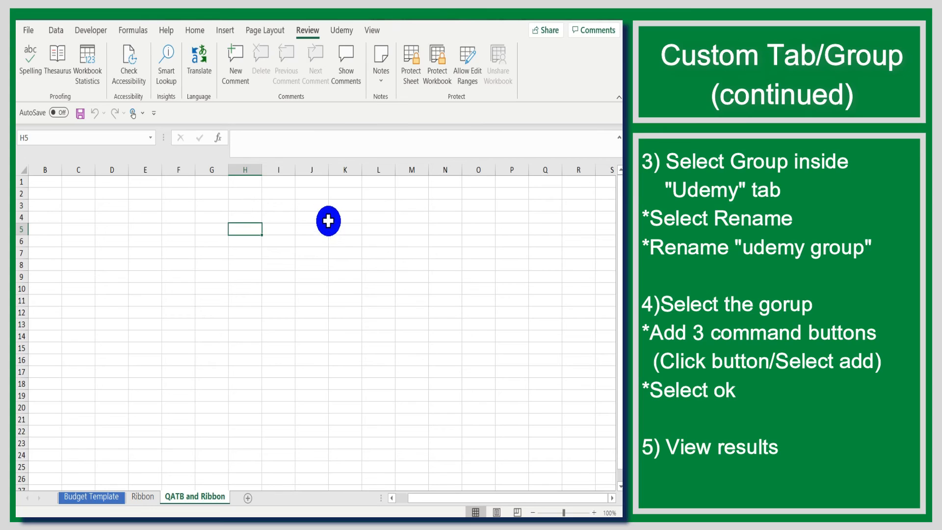
left_click(342, 31)
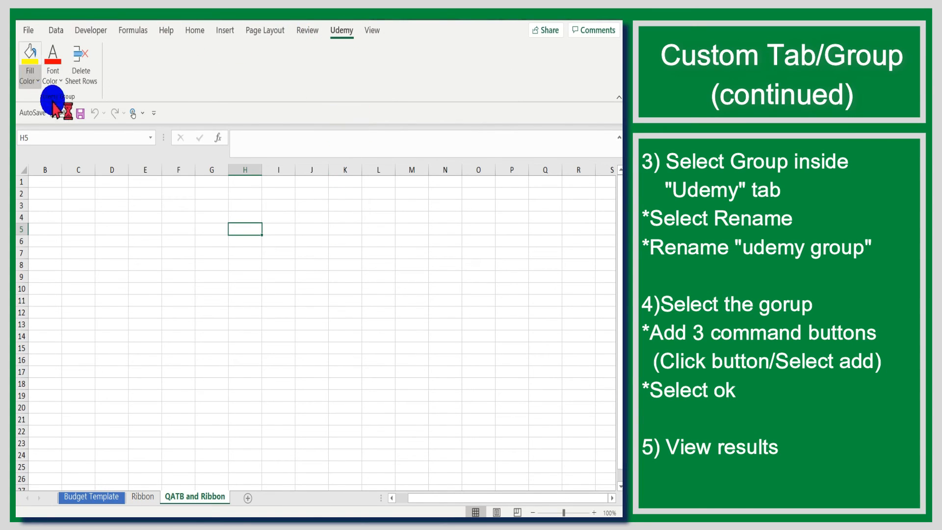